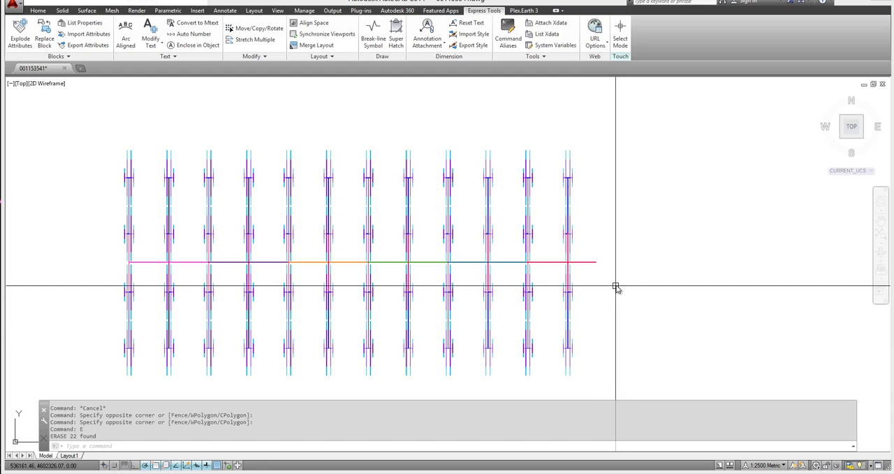
Pan the view slightly and window-select the 22 unwanted objects to erase them
middle_drag(621, 290, 611, 282)
click(659, 249)
click(598, 280)
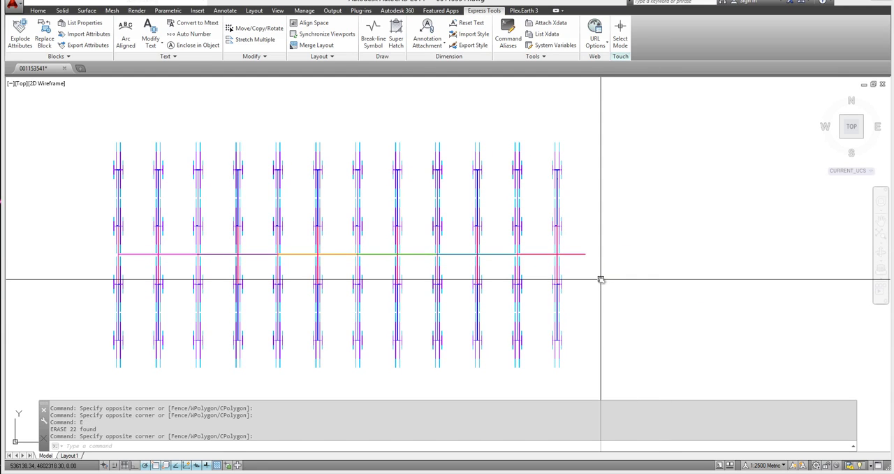
text(LEGEND)
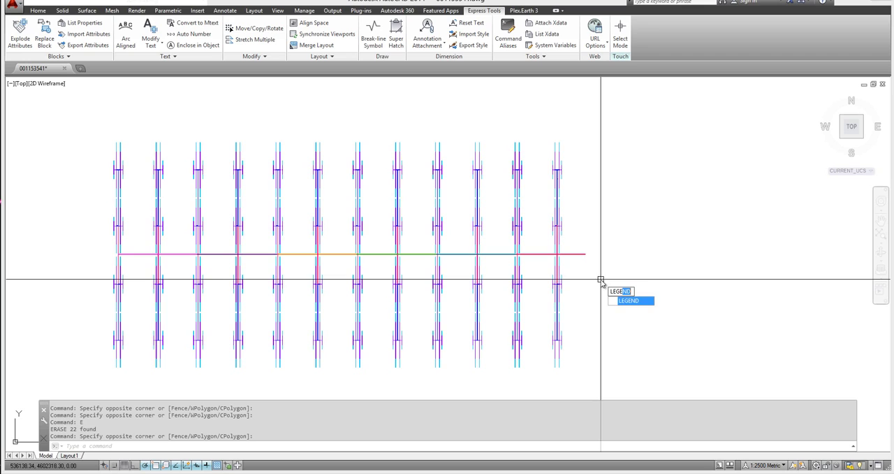
Run LEGEND on all 680 network objects and place the legend right of the network
key(Return)
click(598, 280)
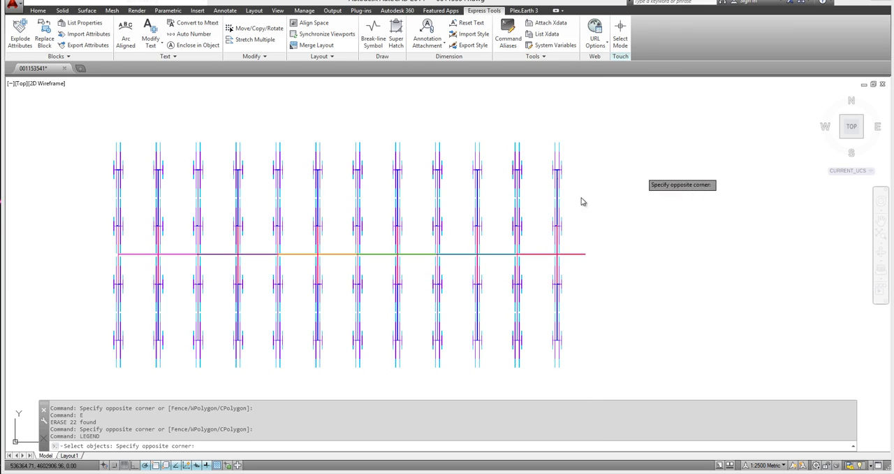
click(100, 343)
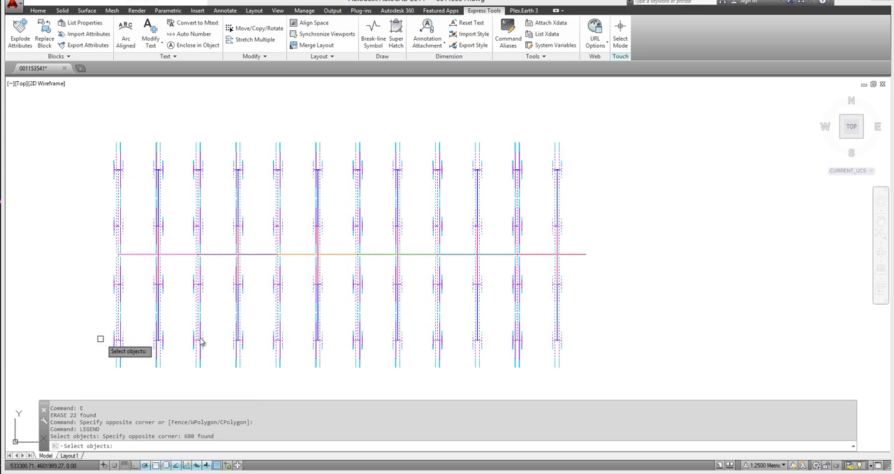
key(Return)
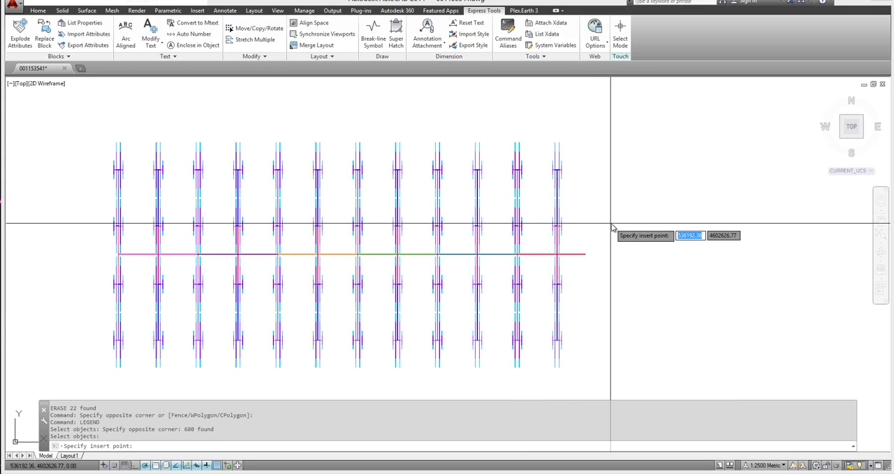
click(611, 225)
scroll(655, 216, up, 5)
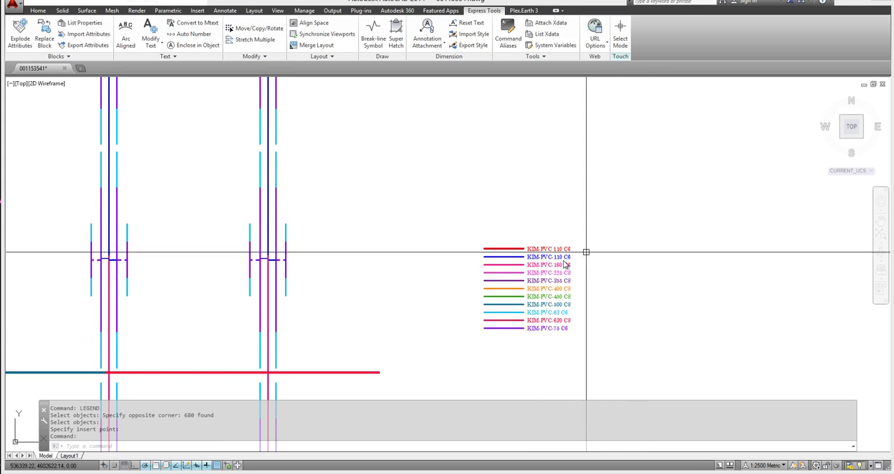
scroll(584, 251, up, 2)
scroll(497, 272, down, 2)
Convert the 11 legend sample lines to polylines with MPEDIT
click(526, 167)
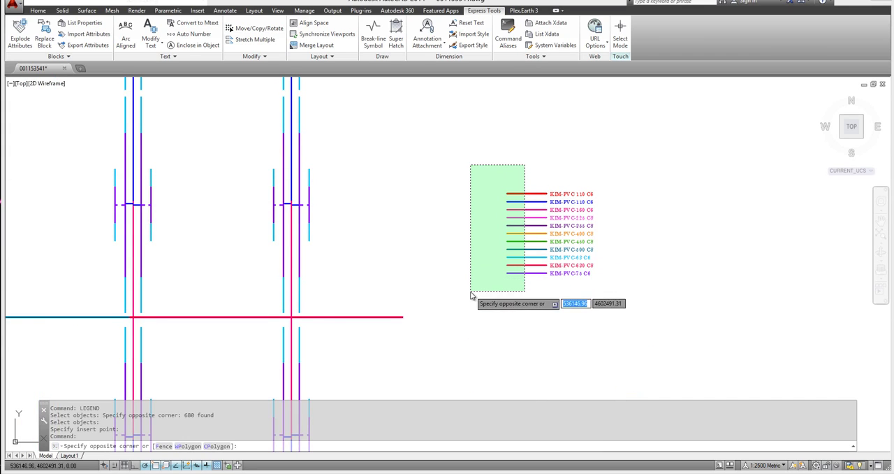
click(477, 292)
key(Escape)
text(mpedit)
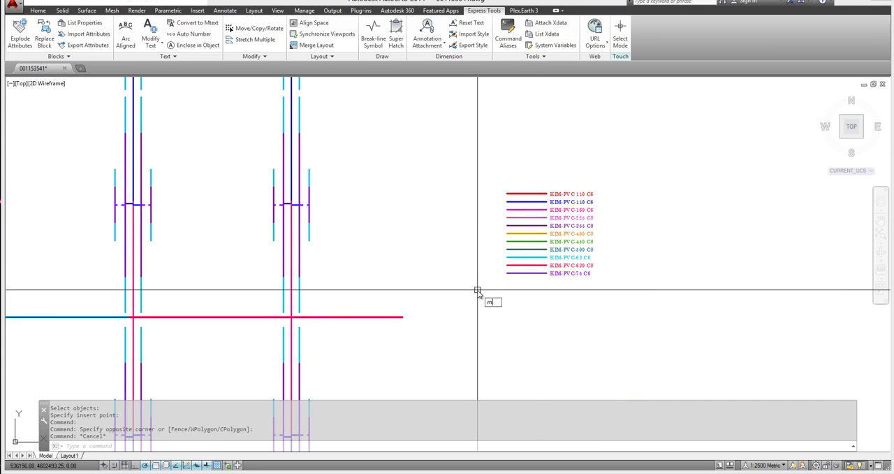
key(Return)
click(536, 183)
click(496, 294)
key(Return)
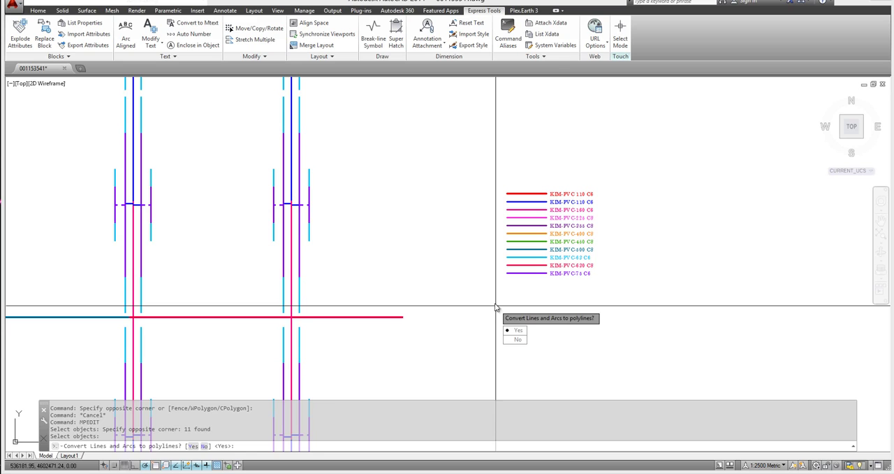
key(Return)
key(Return)
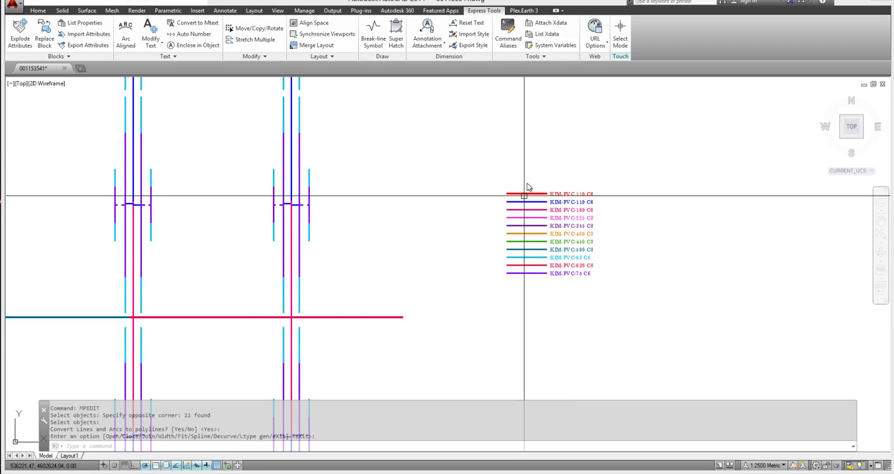
Give the 11 legend polylines a global width of 3.60
click(528, 178)
click(497, 285)
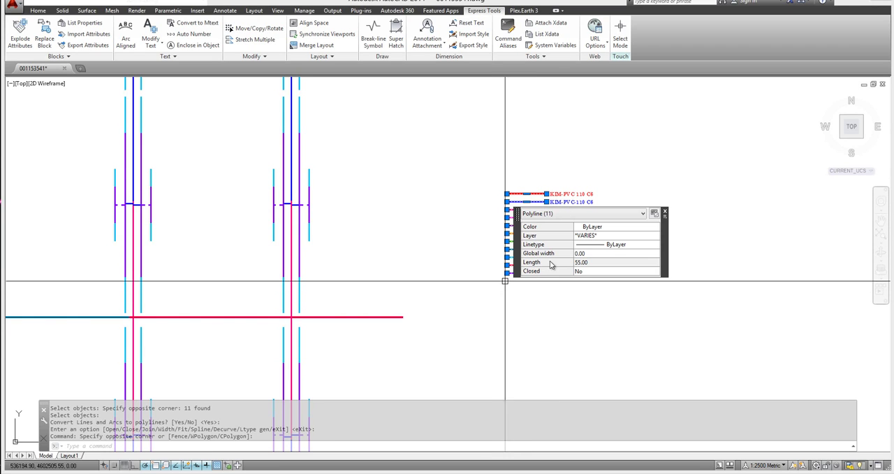
click(601, 254)
text(3.6)
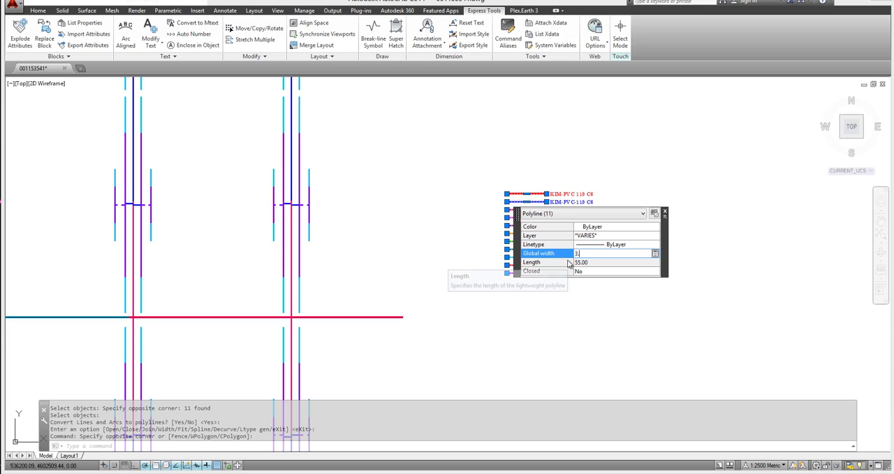
text(60)
key(Return)
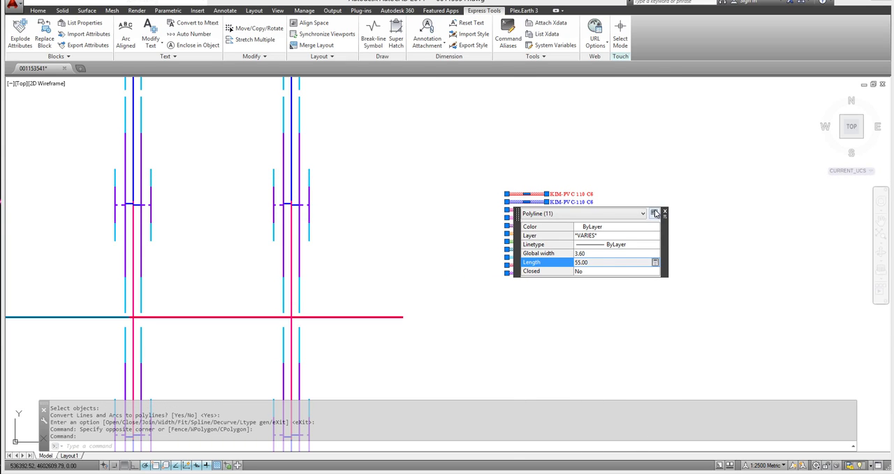
click(665, 213)
key(Escape)
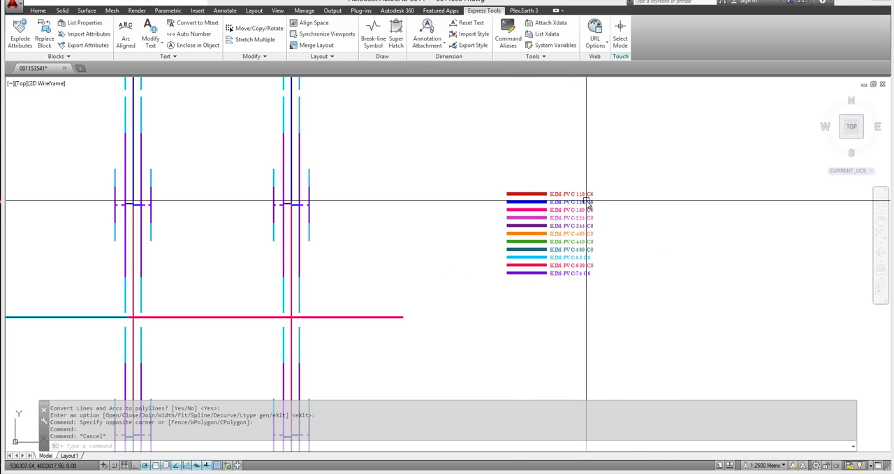
middle_drag(495, 296, 516, 288)
scroll(552, 270, down, 2)
scroll(545, 267, down, 1)
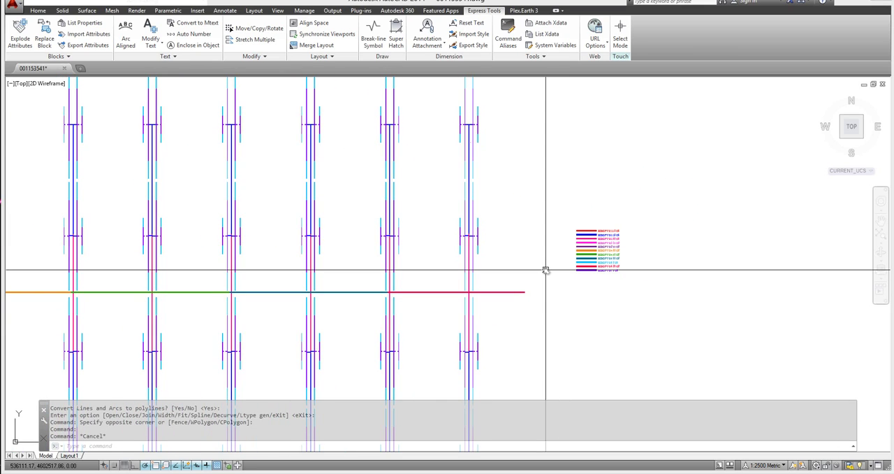